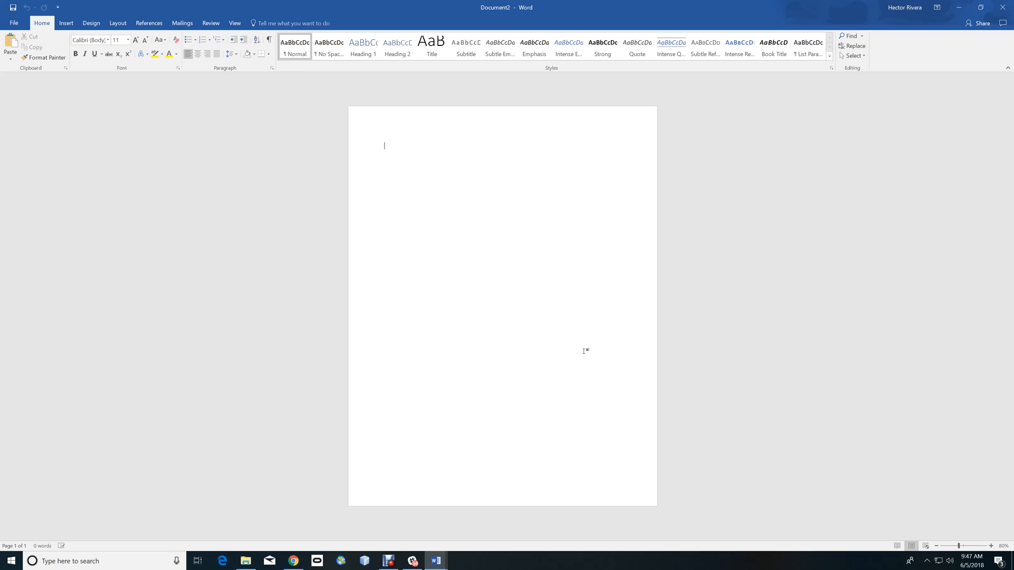
- Insert the picture muscle-mastiff-1.jpg from the Pictures folder into the blank document
click(61, 25)
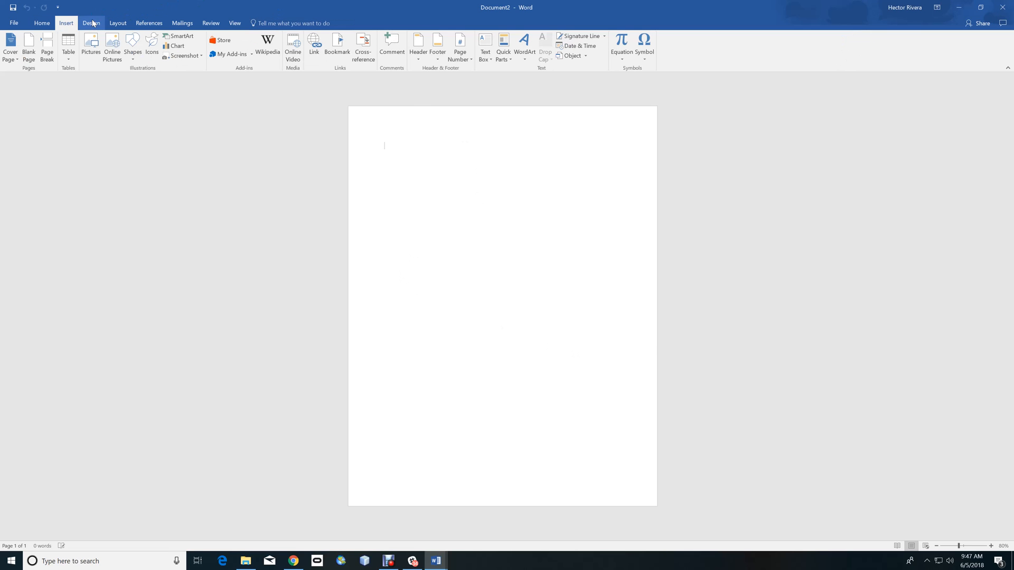
click(92, 23)
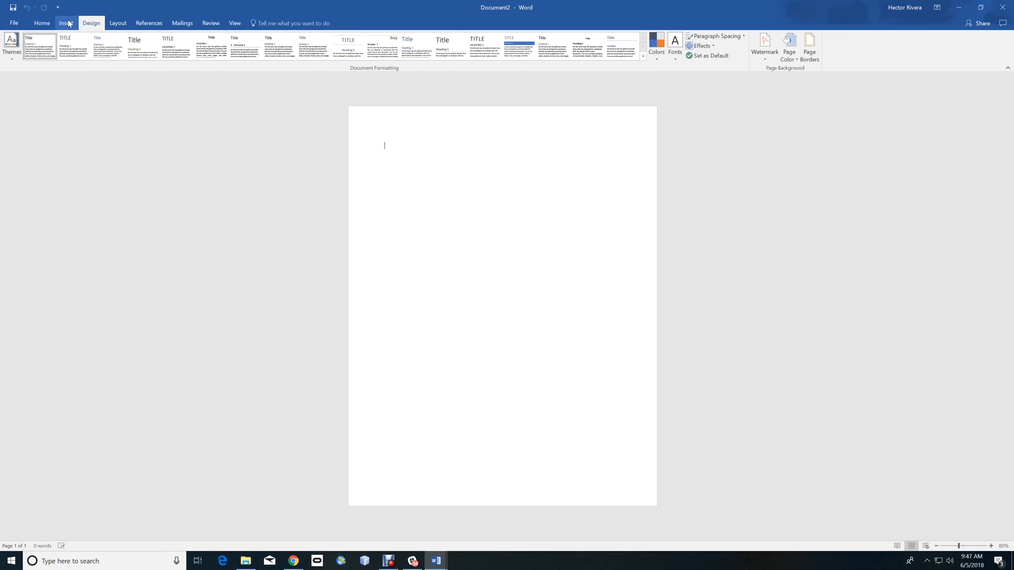
click(68, 23)
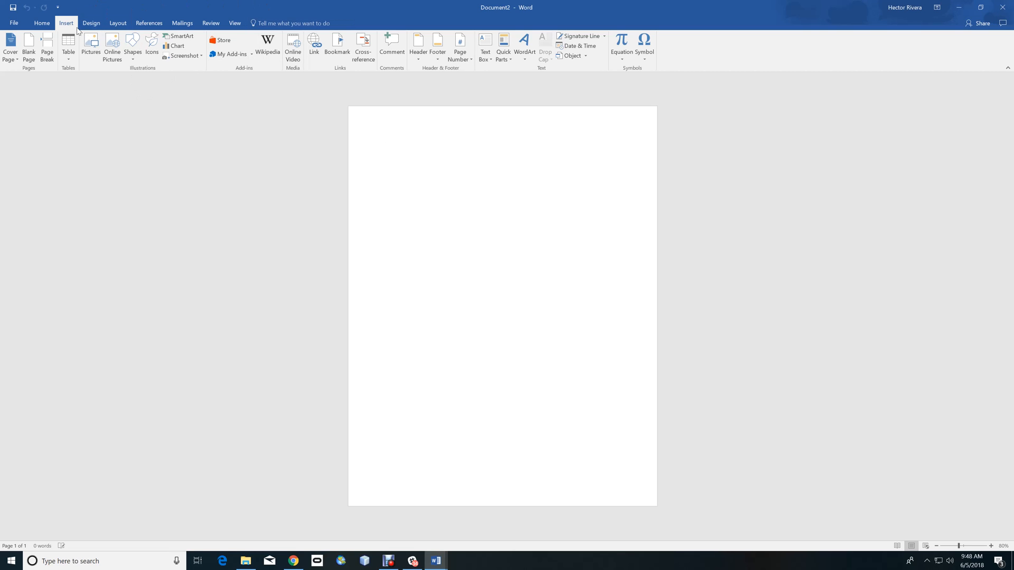
click(91, 36)
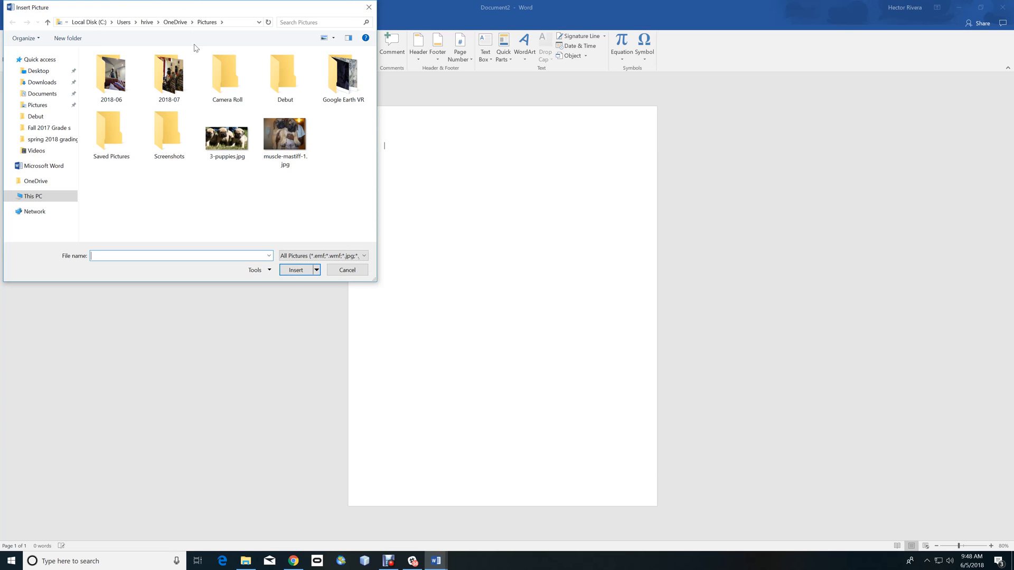
click(277, 134)
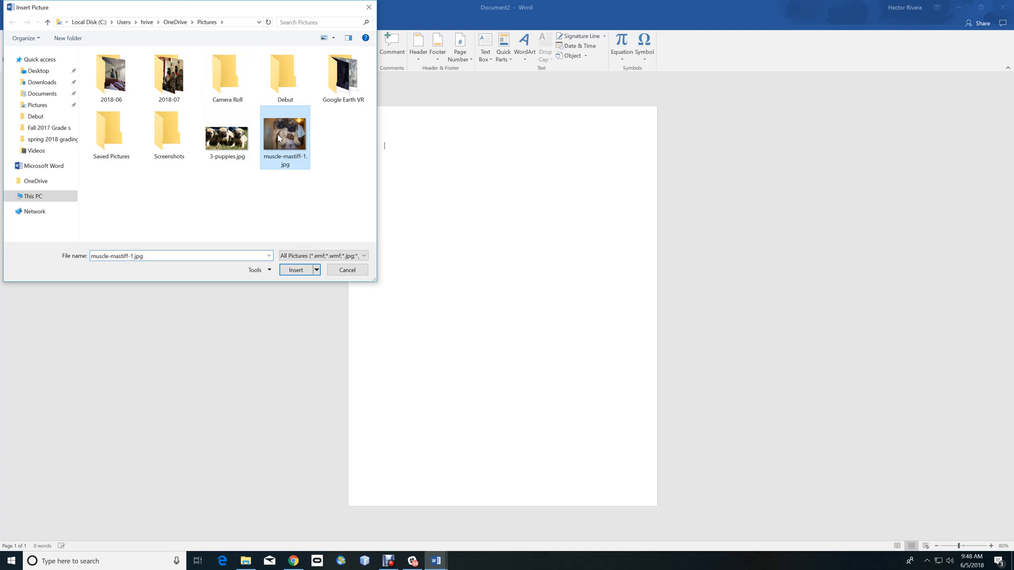
click(299, 269)
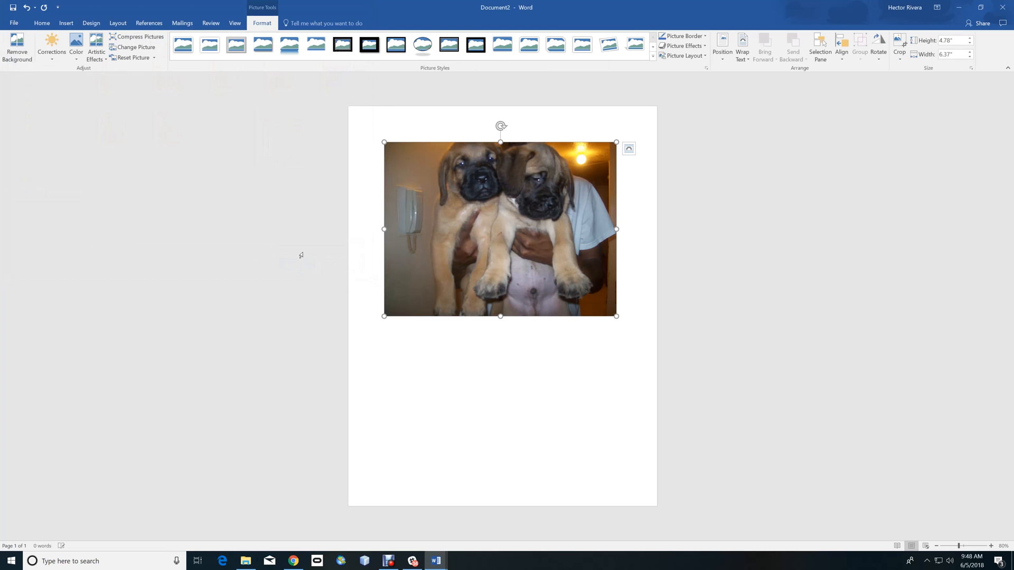
- Try a thick black frame picture style on the picture and undo it
click(992, 546)
click(991, 546)
click(991, 546)
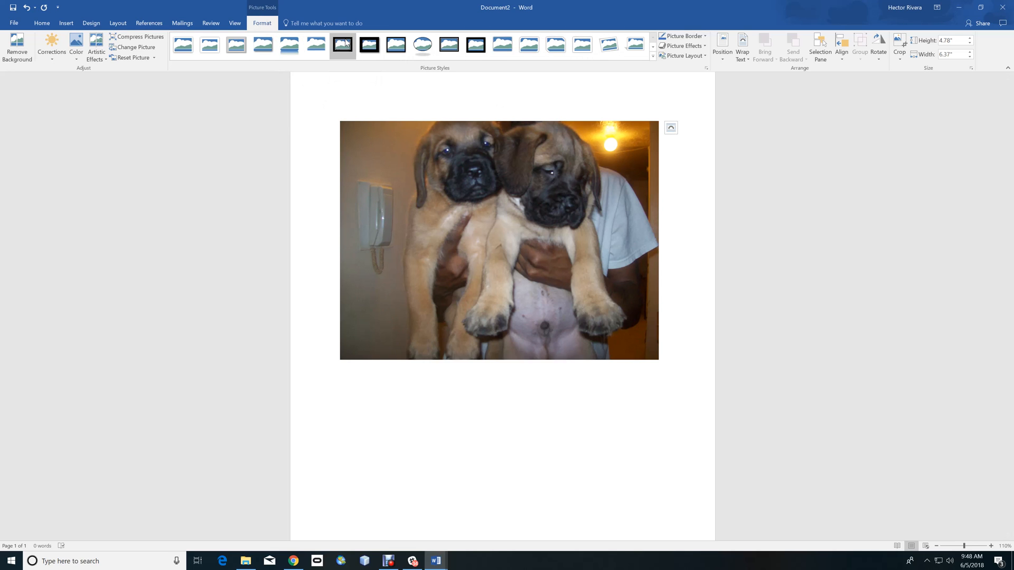
click(345, 54)
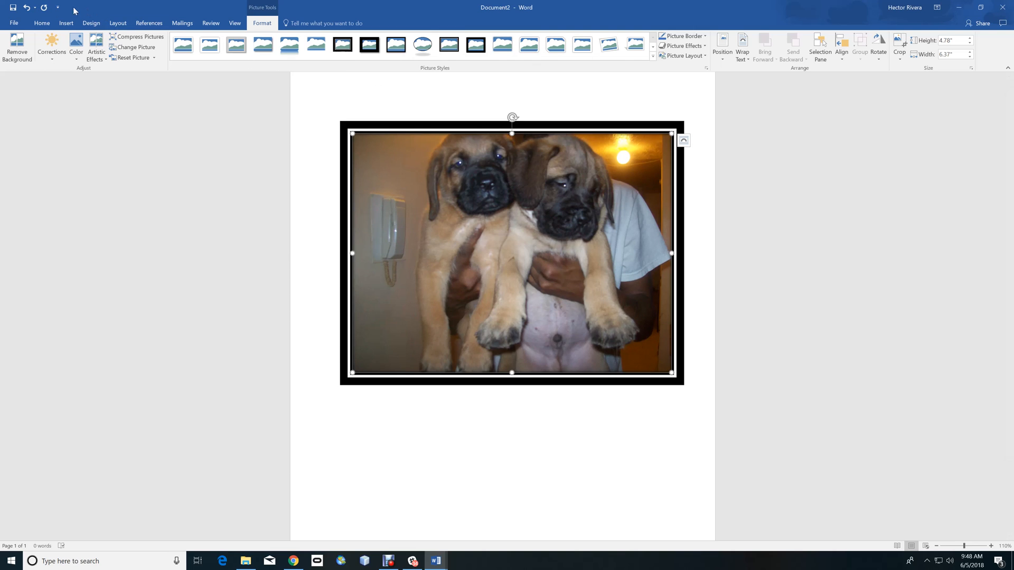
click(27, 8)
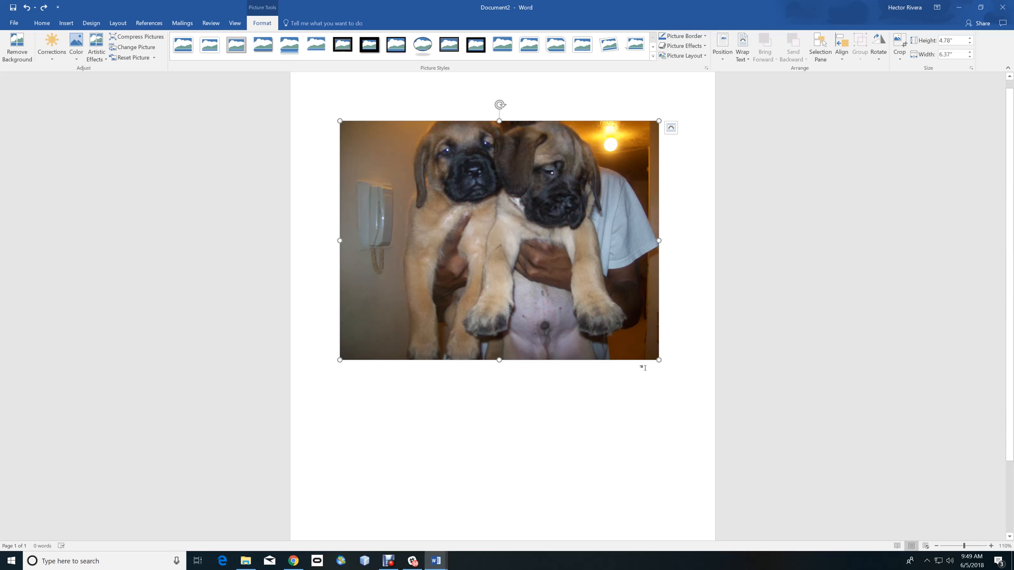
- Resize the picture proportionally to about 3.49 by 4.66 inches
drag(658, 361, 573, 296)
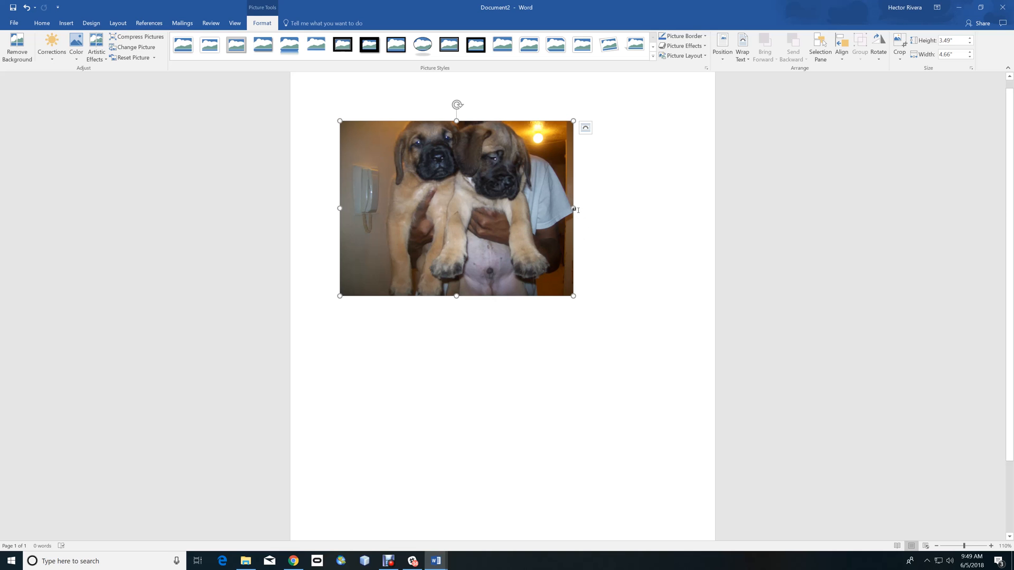
drag(575, 208, 614, 209)
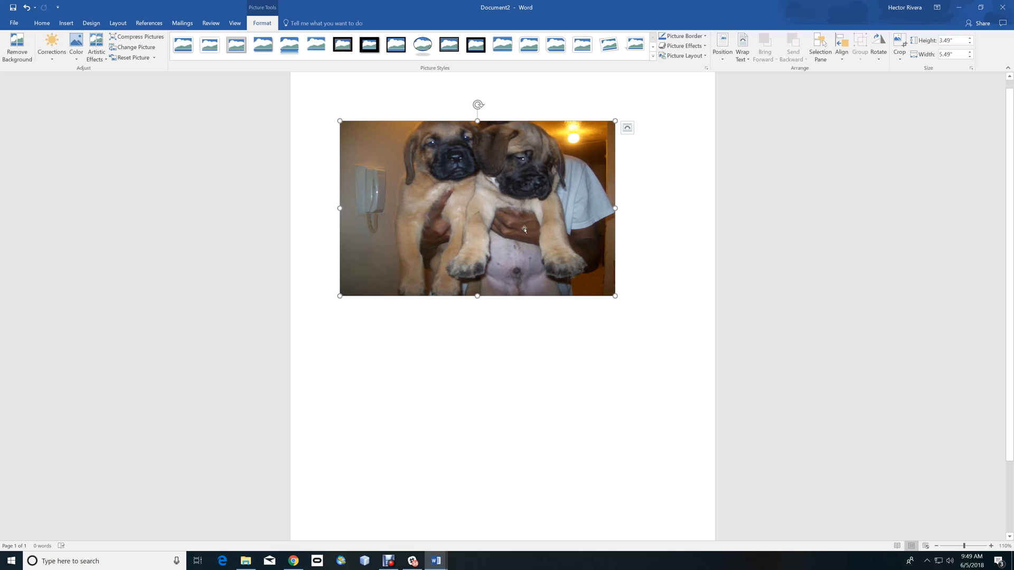
click(27, 8)
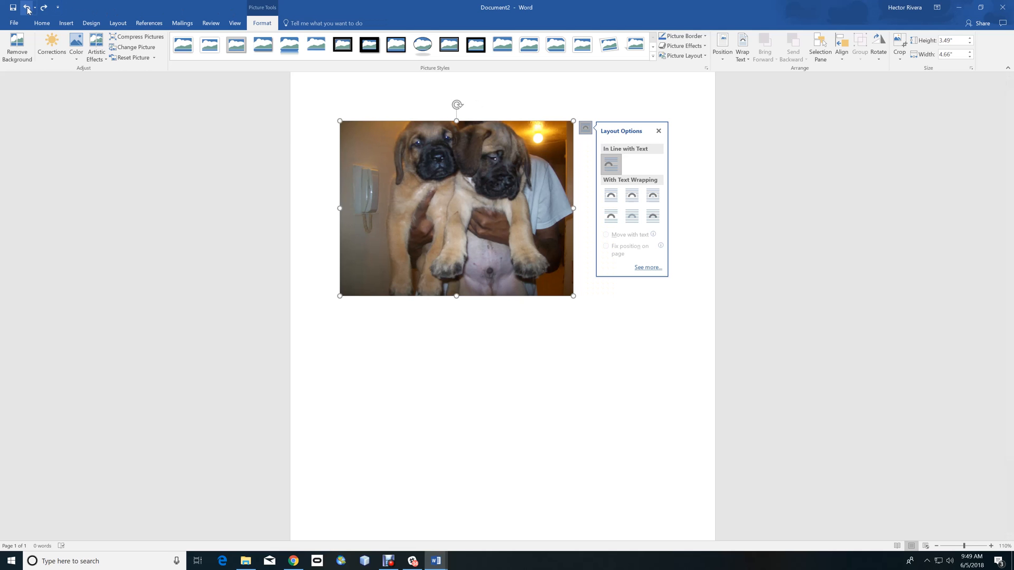
click(45, 9)
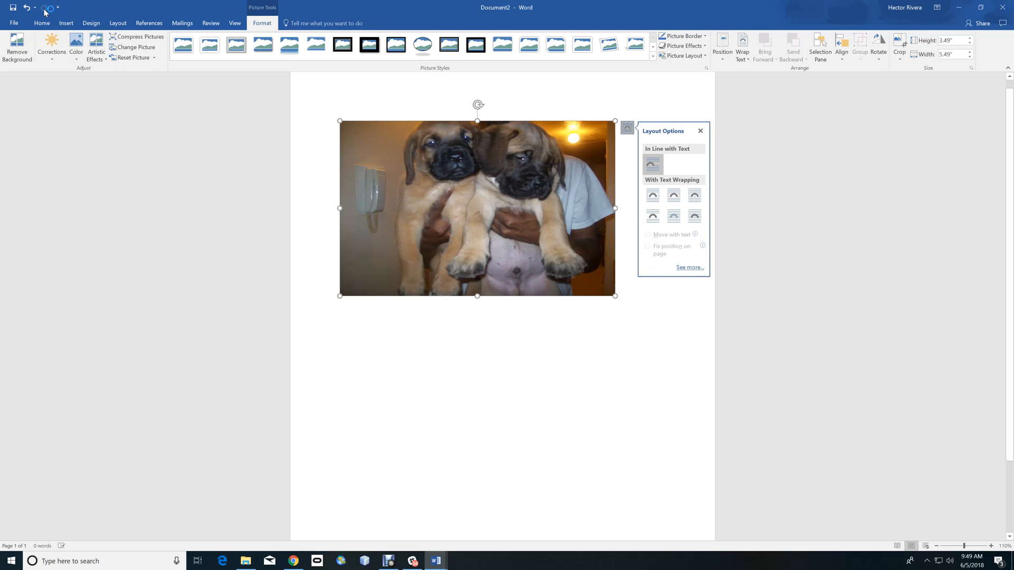
click(27, 8)
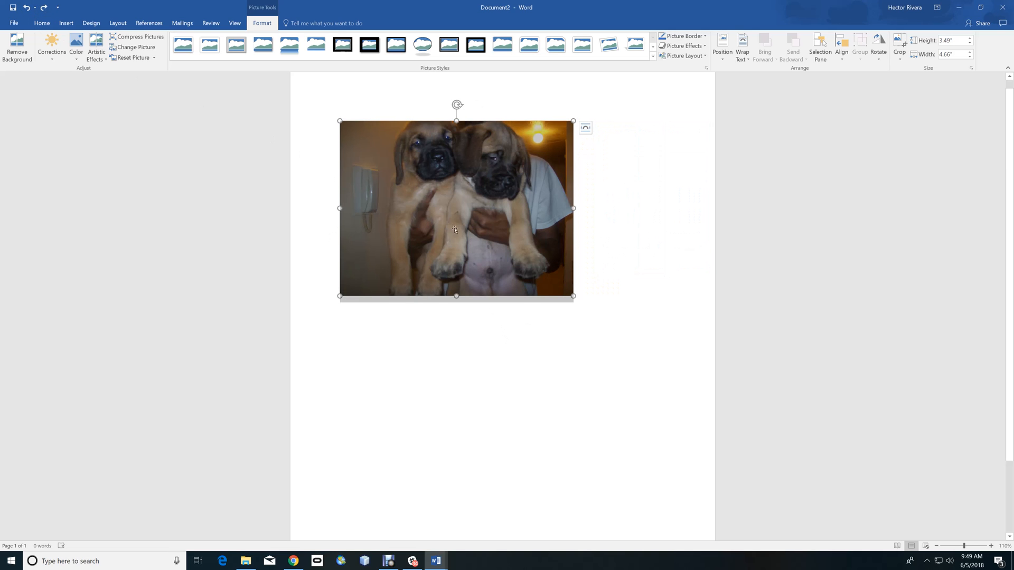
- Try stretching the picture taller and rotating it, undoing each change
drag(454, 294, 457, 363)
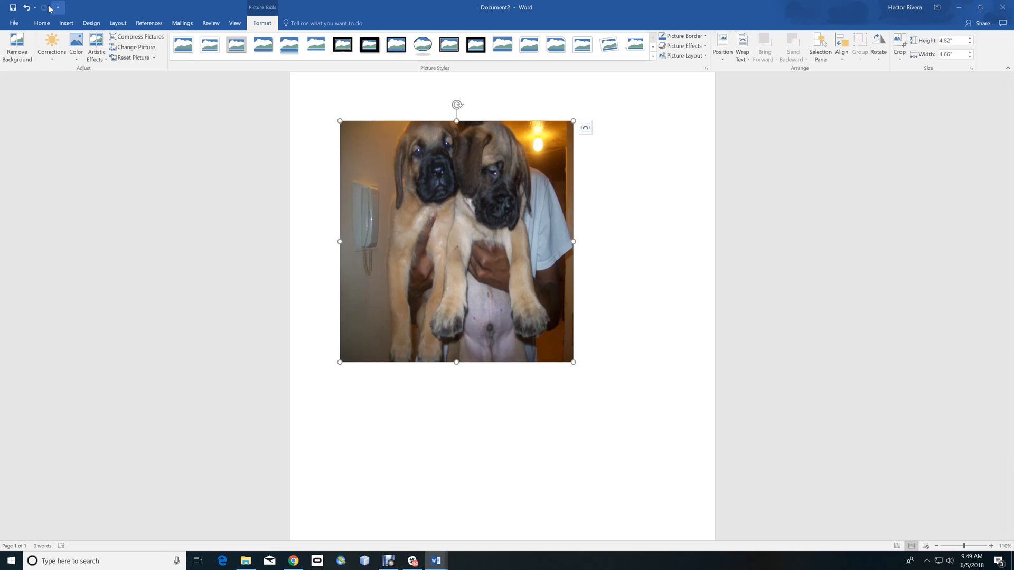
click(27, 9)
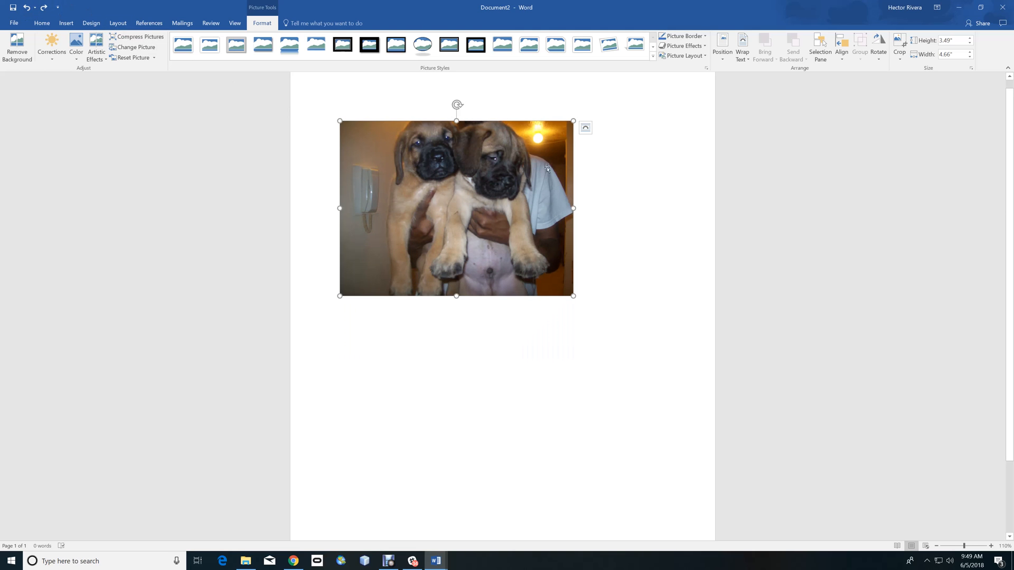
drag(458, 104, 451, 128)
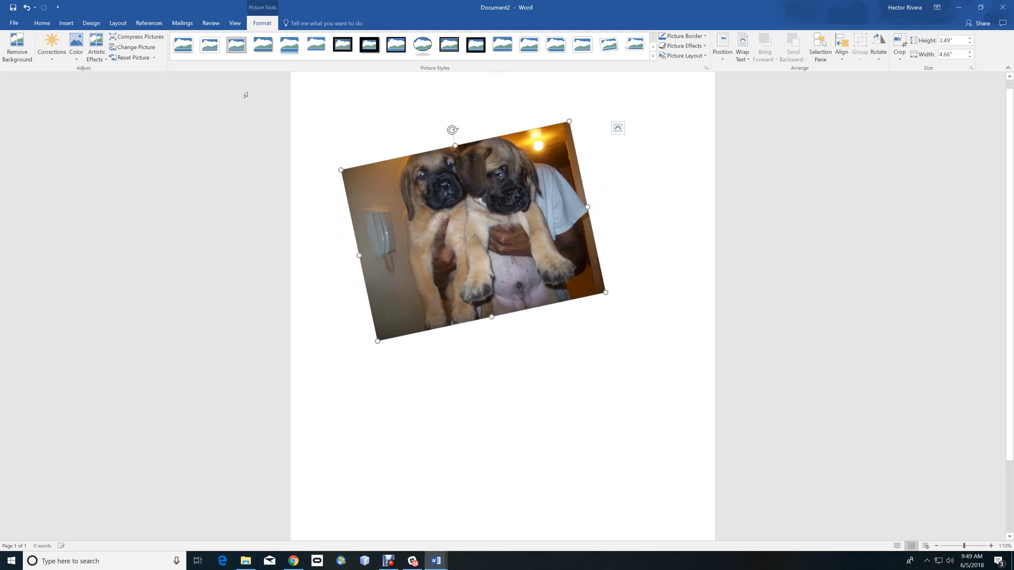
click(26, 8)
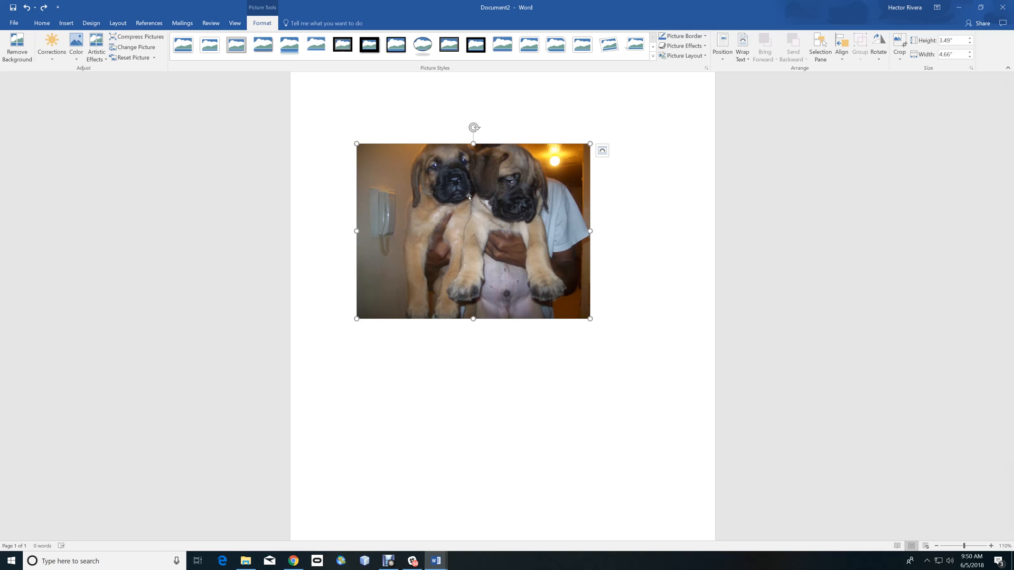
- Set the picture's text wrapping to Behind Text
mouse_move(477, 214)
mouse_down()
mouse_move(481, 259)
mouse_move(483, 213)
mouse_up()
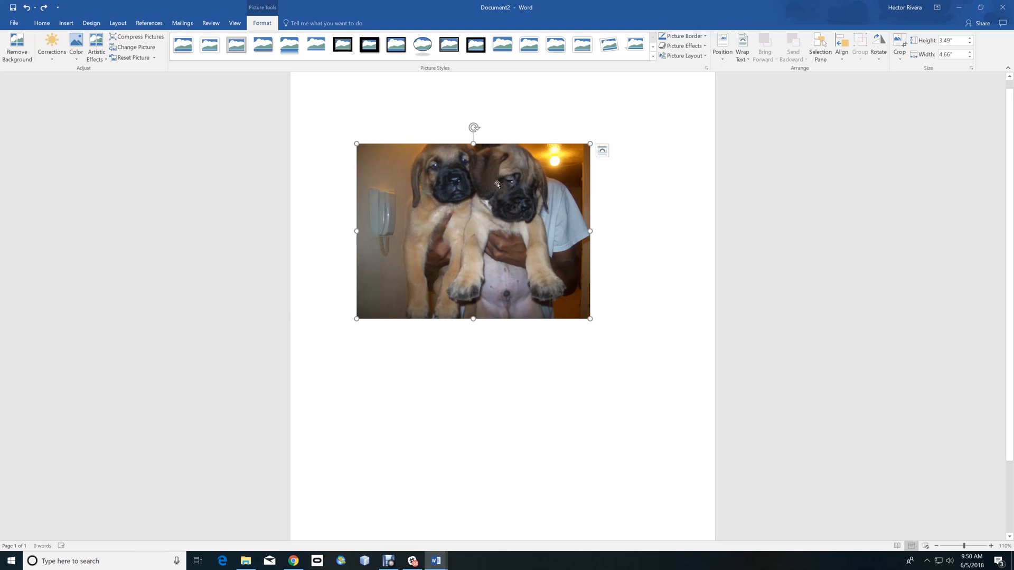
drag(487, 225, 451, 241)
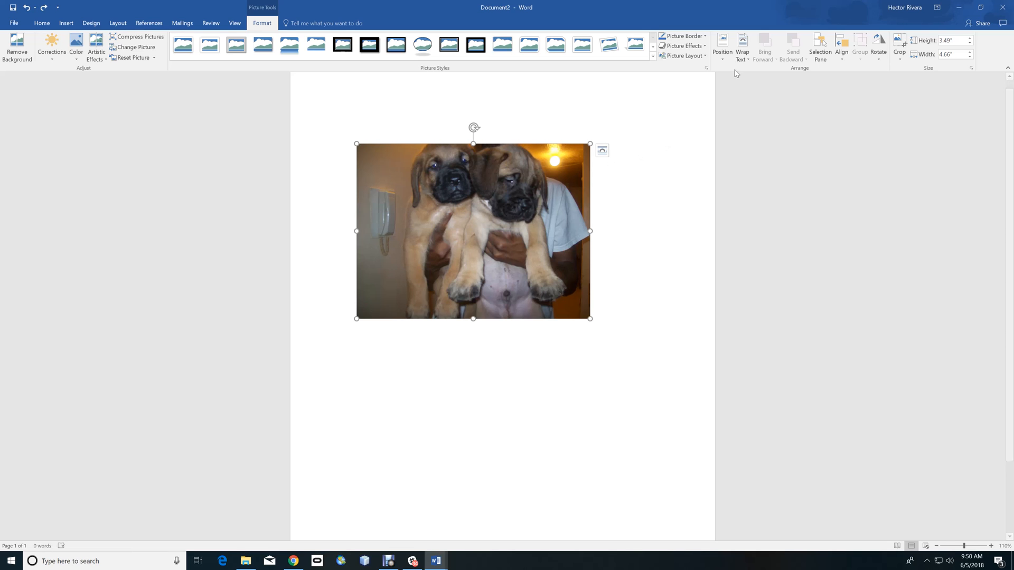
right_click(496, 219)
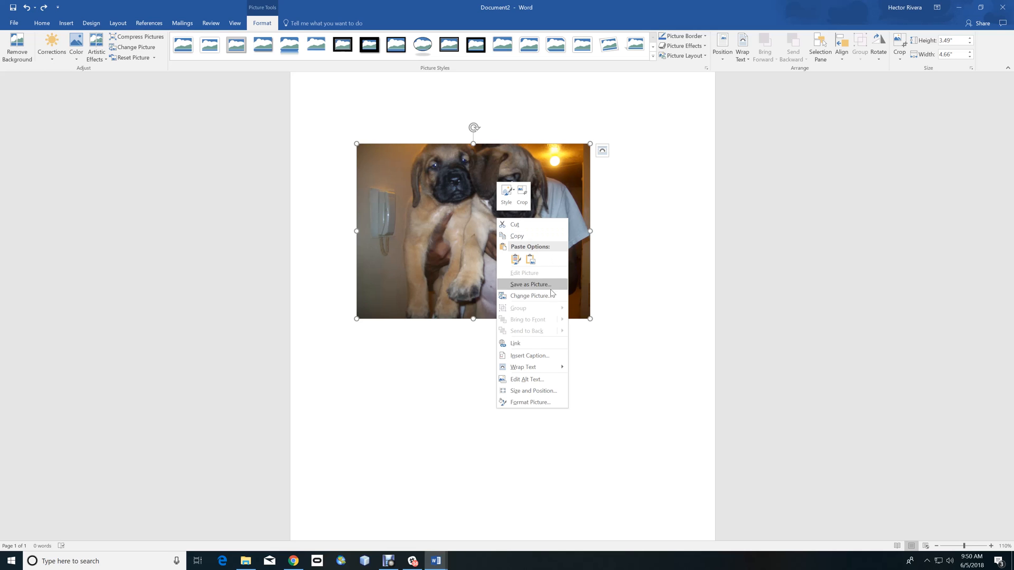
mouse_move(544, 368)
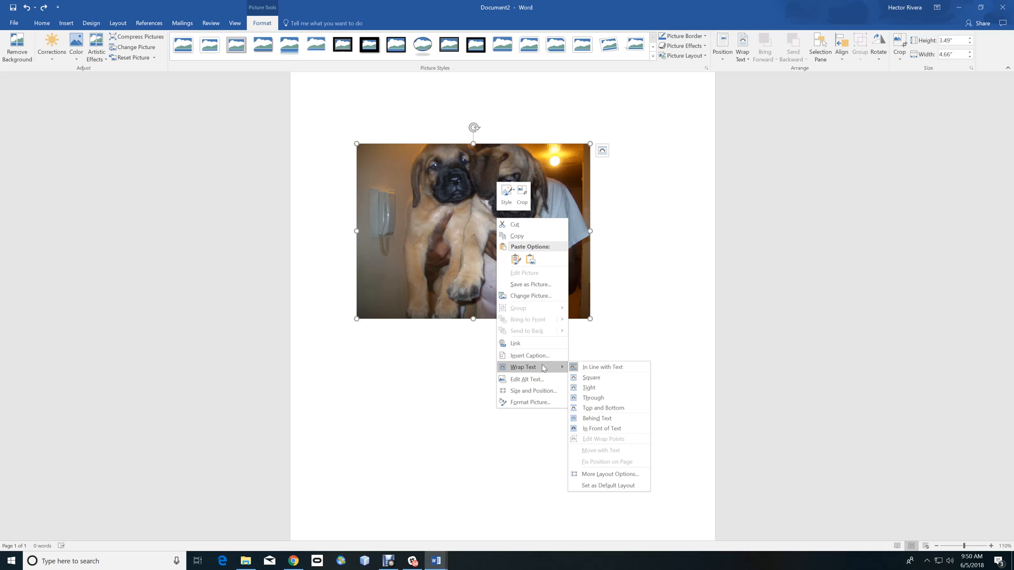
click(606, 387)
click(604, 418)
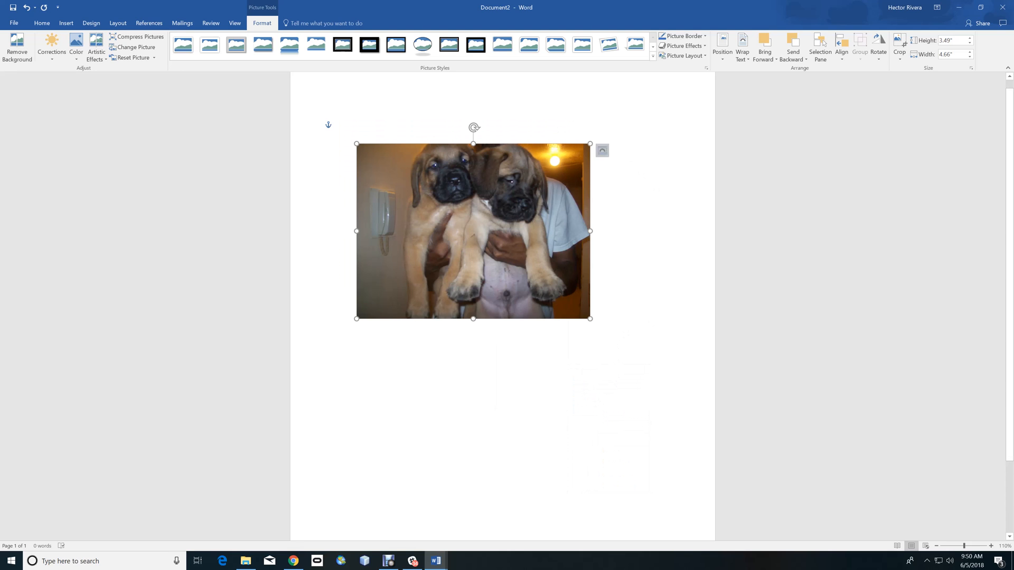
- Move the picture down the page and enlarge it to about 3.71 by 4.94 inches
drag(471, 196, 508, 307)
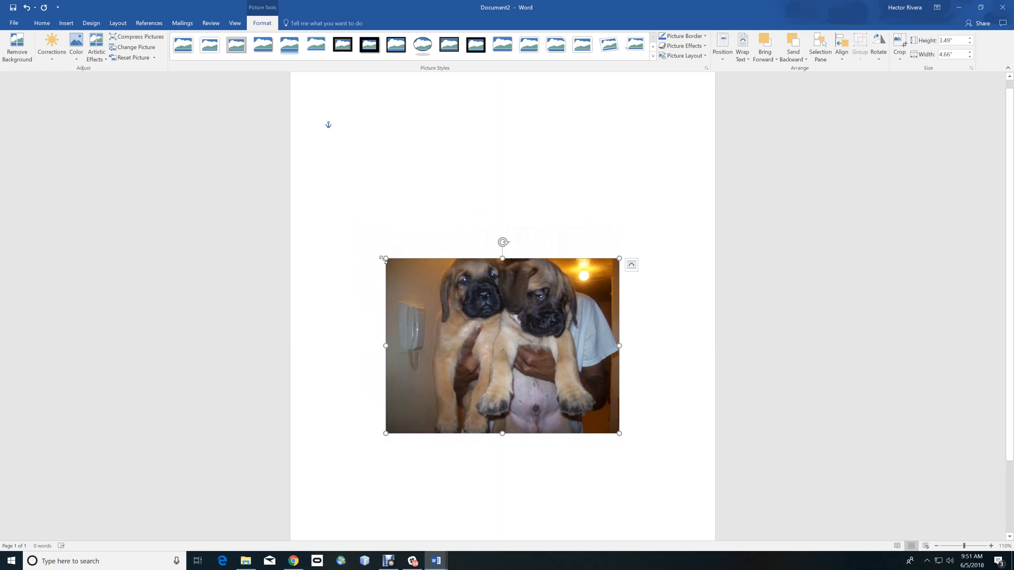
drag(384, 259, 371, 247)
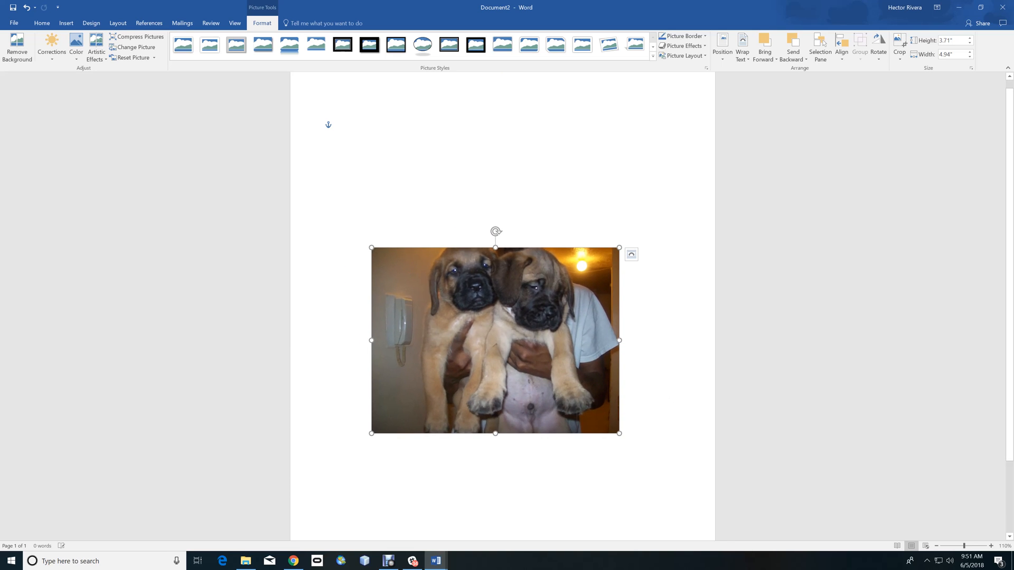
- Save the document in the Documents folder as mastiffpuppies2
click(936, 547)
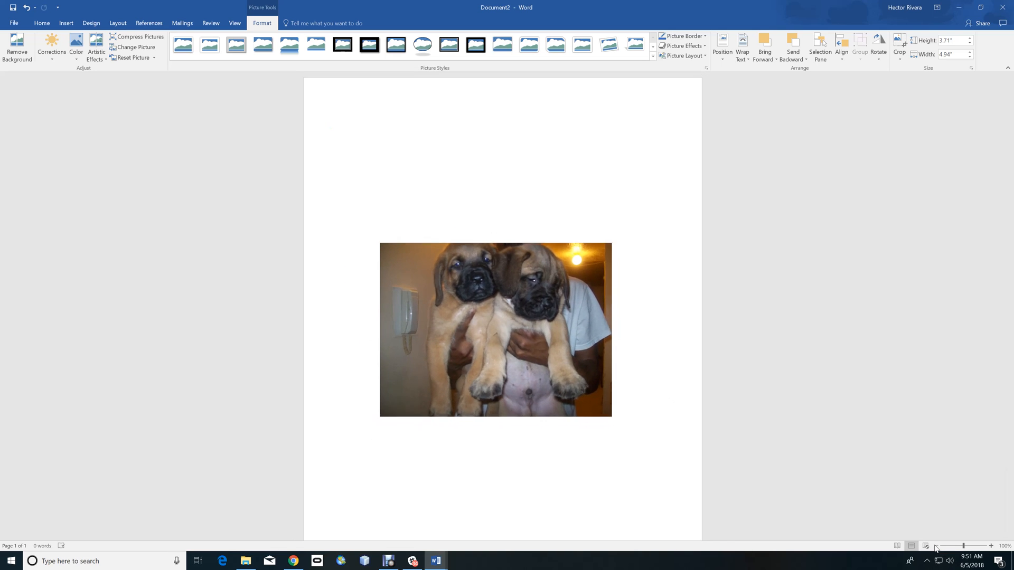
click(937, 546)
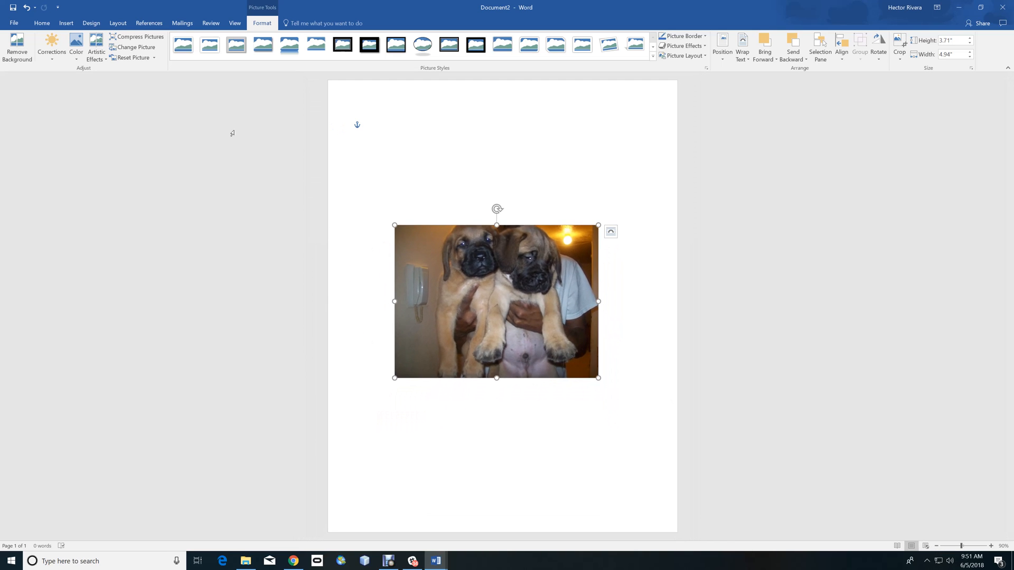
click(13, 8)
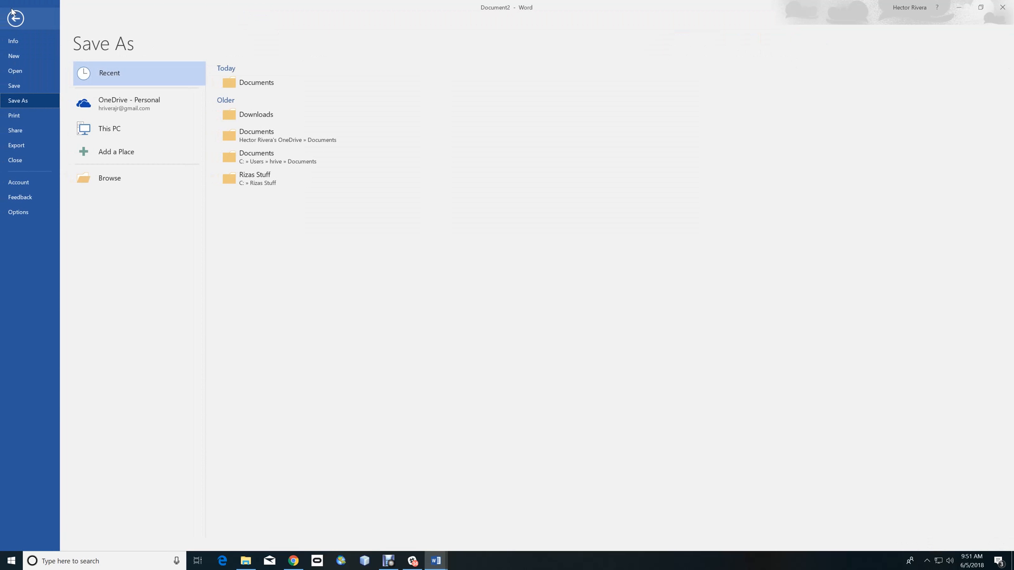
click(259, 83)
text(mastiffpuppies2)
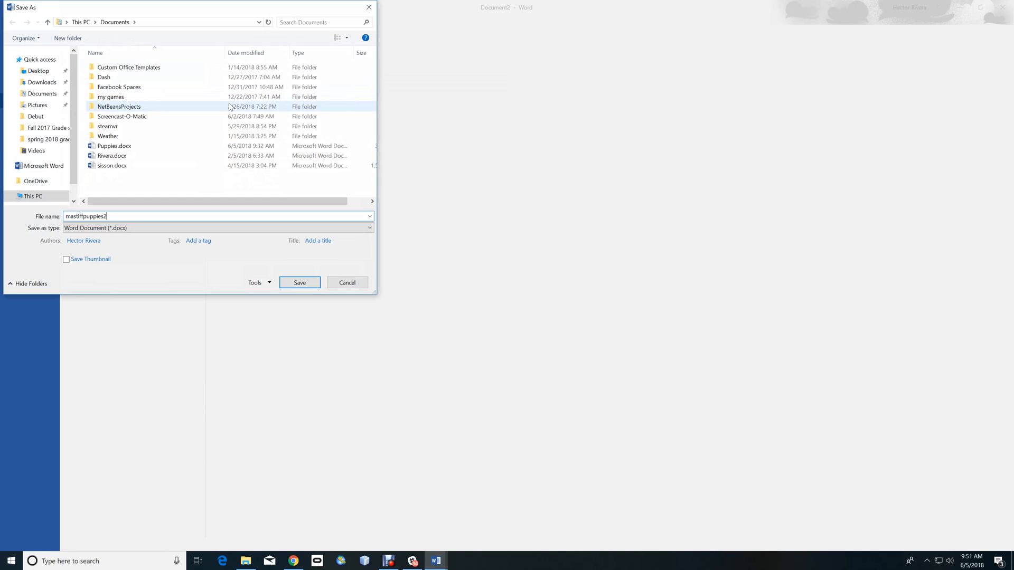
key(Return)
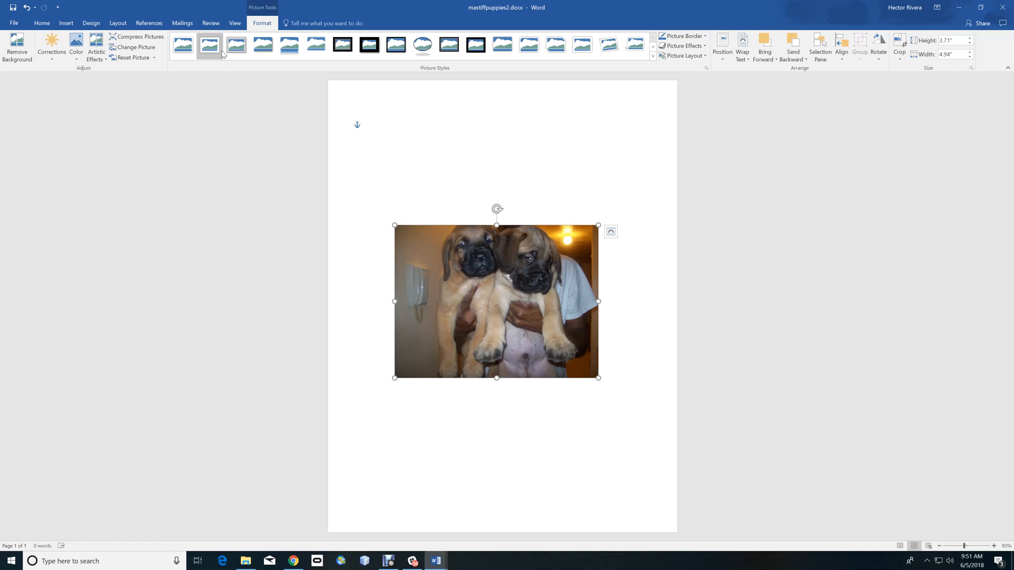
- Insert a dark blue WordArt text box above the picture and shift it toward the page centre
click(48, 24)
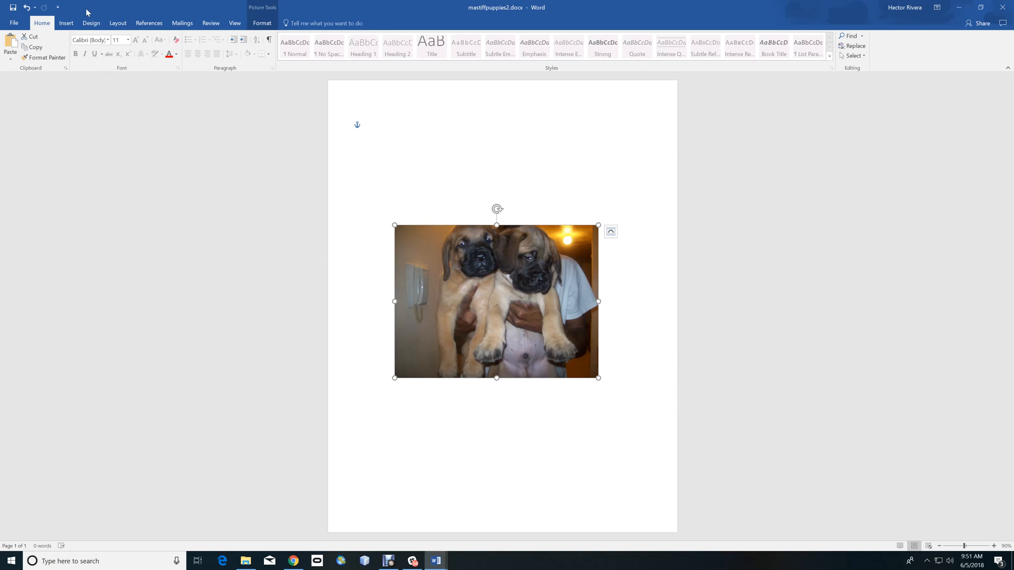
click(68, 23)
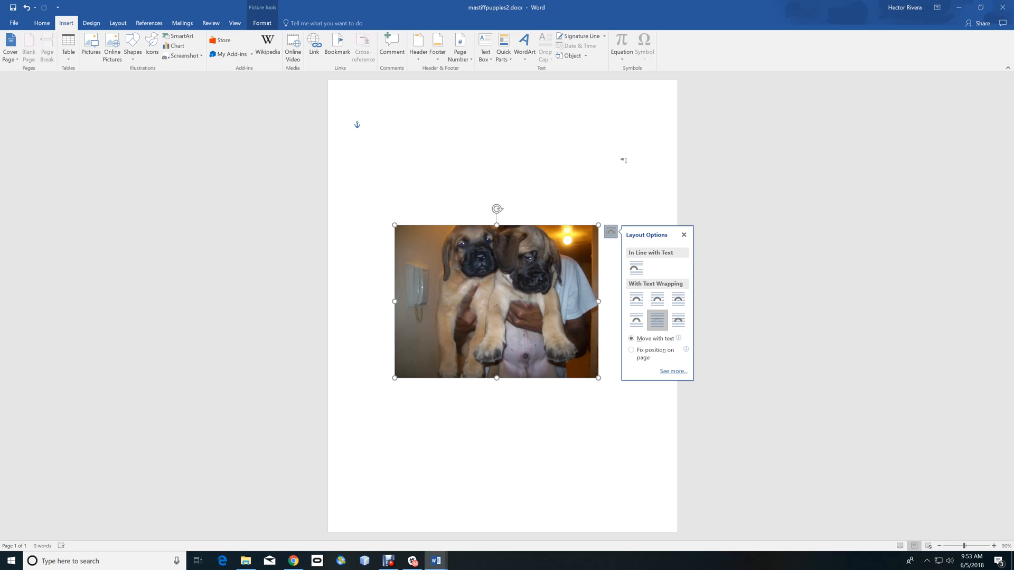
click(606, 163)
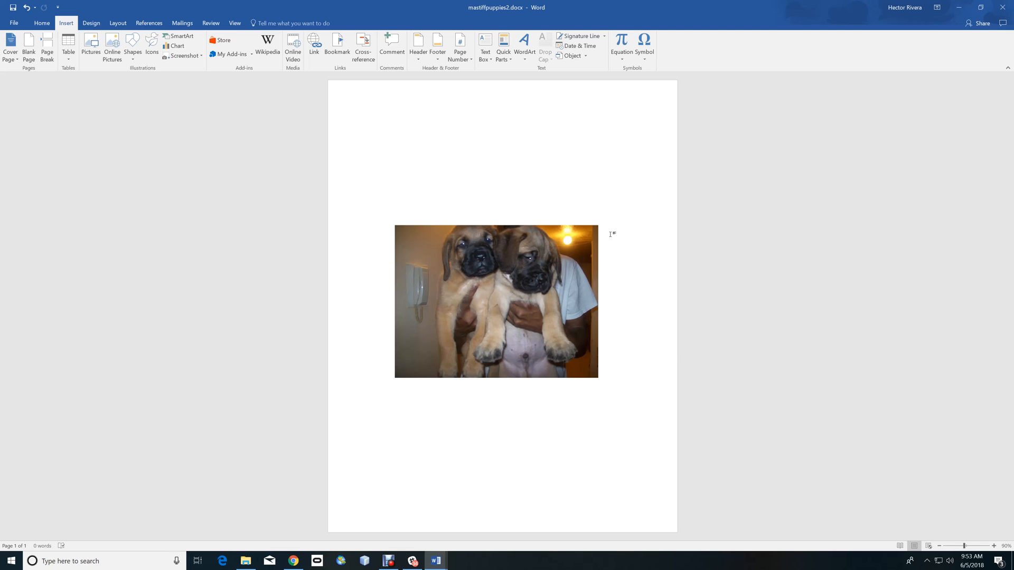
click(528, 61)
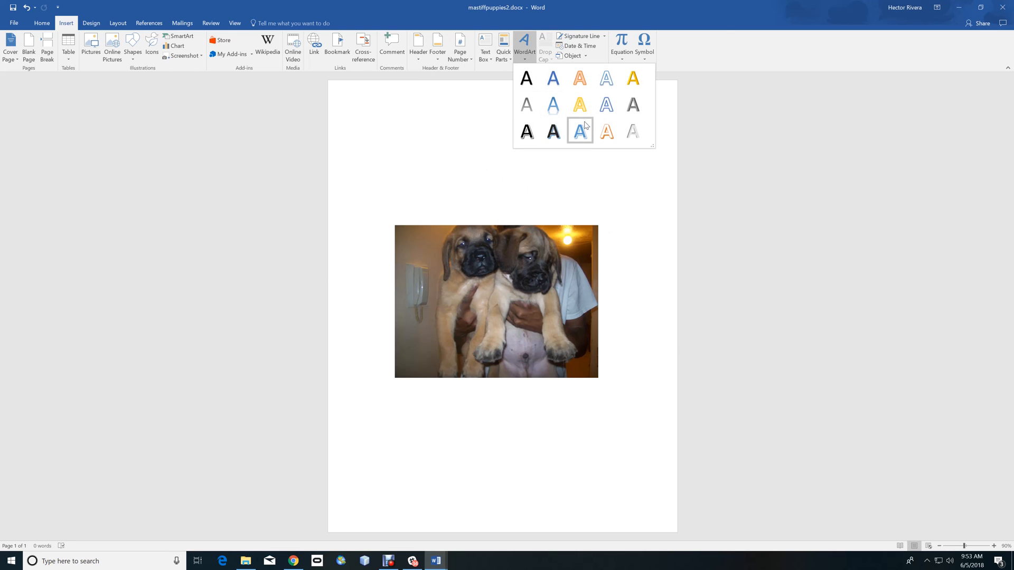
click(554, 131)
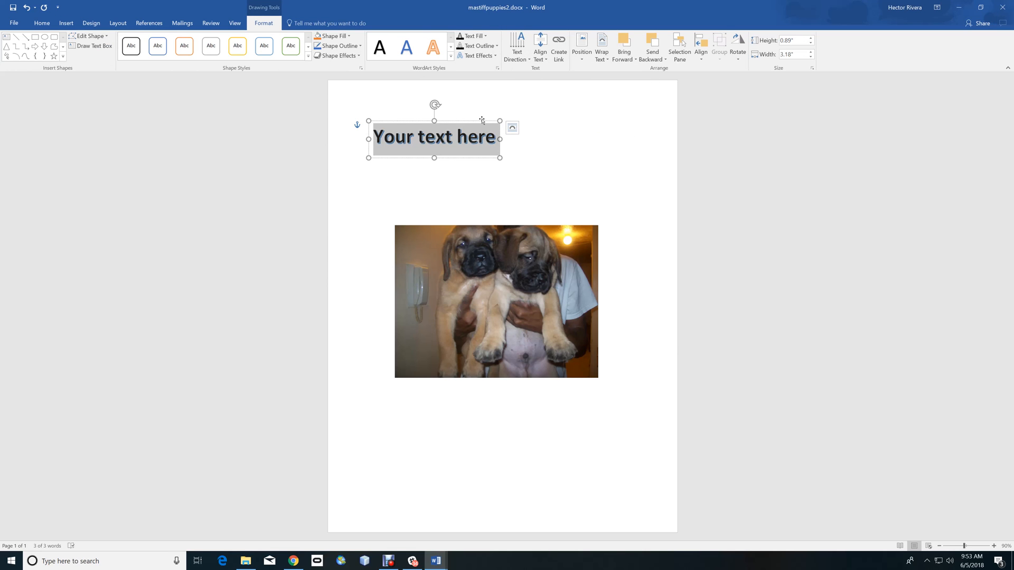
drag(483, 119, 533, 119)
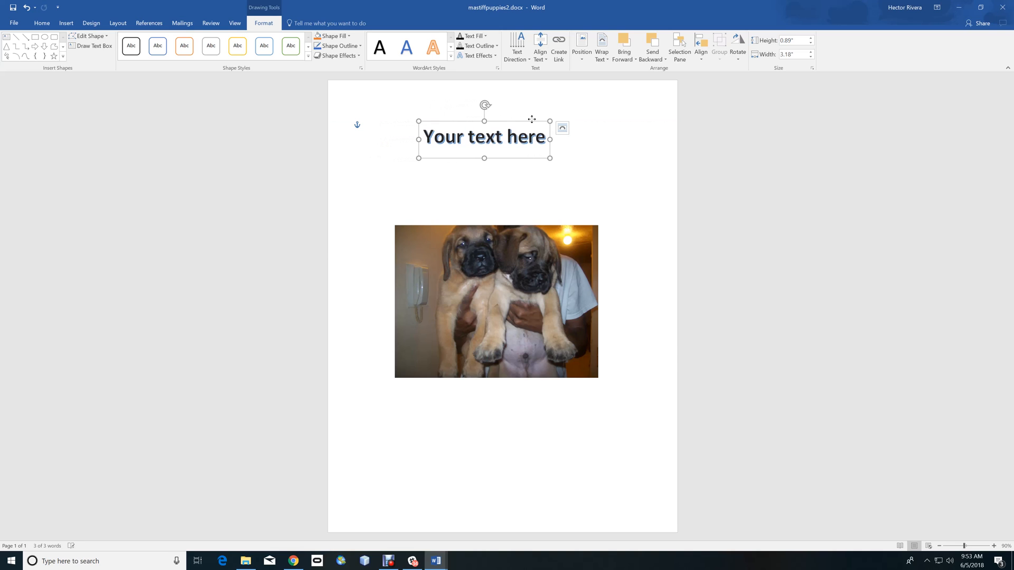
- Select the WordArt text and change its font colour to red
drag(423, 138, 549, 138)
click(44, 22)
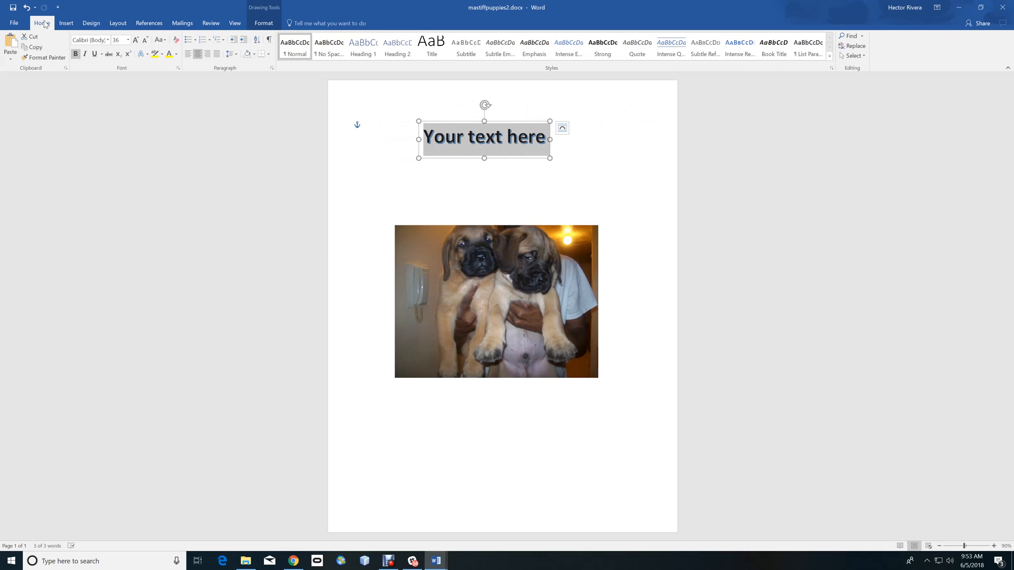
click(176, 53)
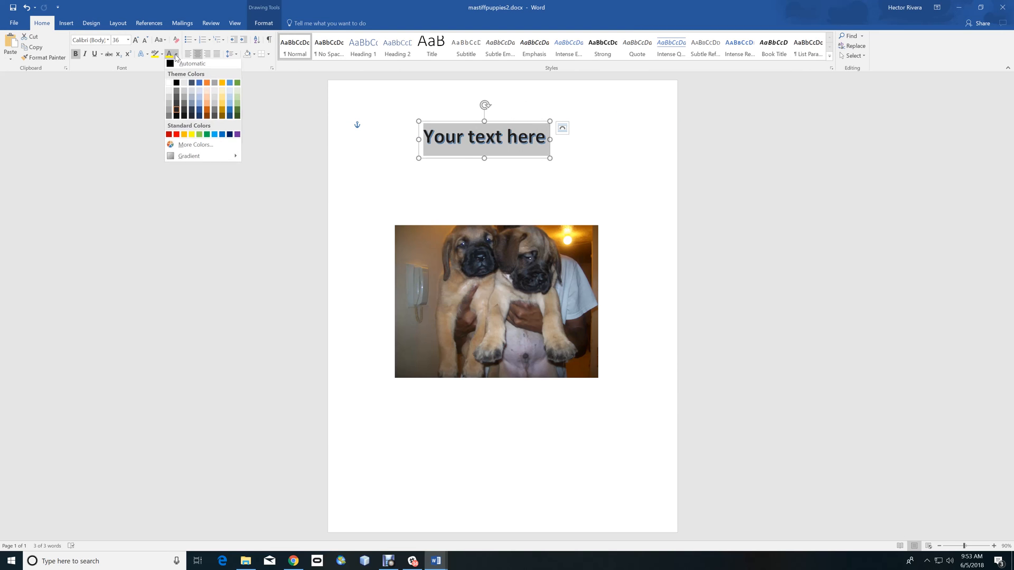
click(169, 136)
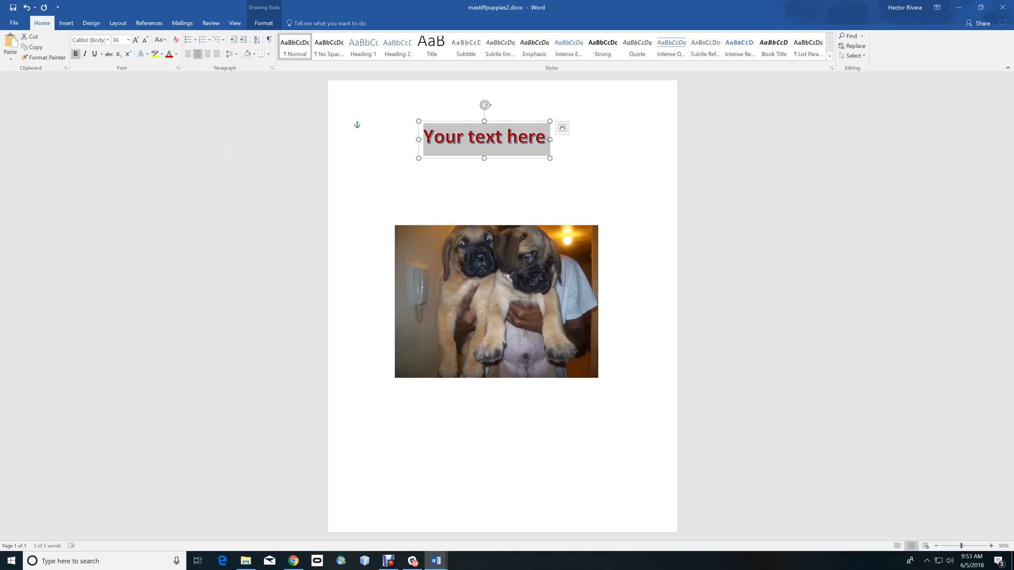
- Paste two copies of the red WordArt, placing one below the original and one below the picture
click(522, 122)
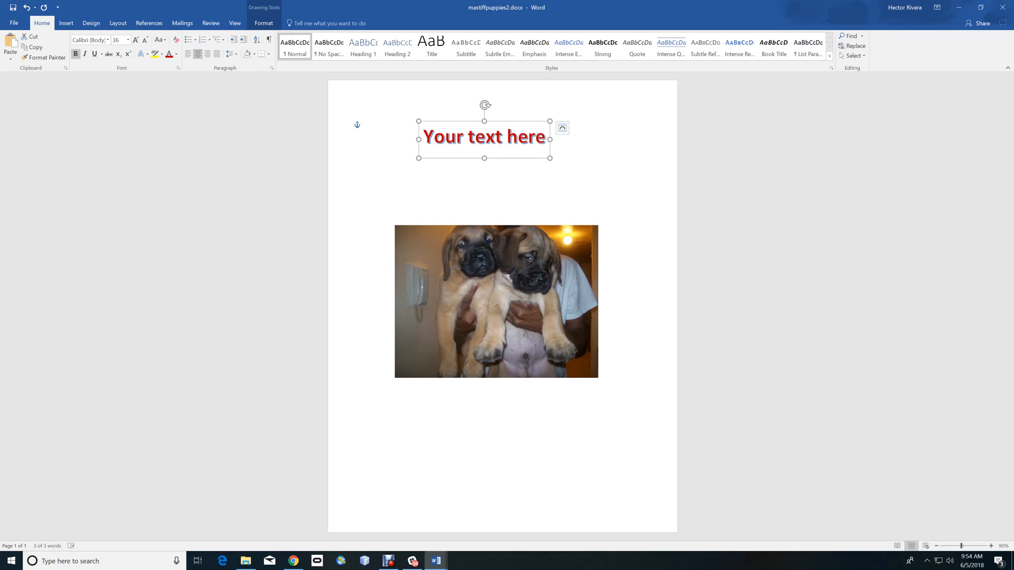
key(ctrl+v)
drag(540, 122, 545, 156)
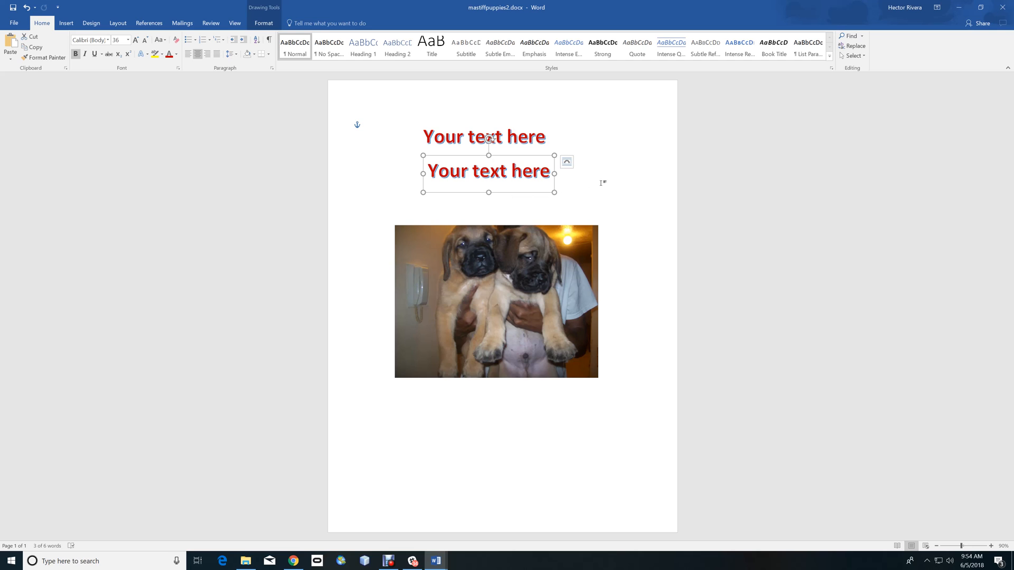
key(ctrl+v)
drag(536, 192, 536, 431)
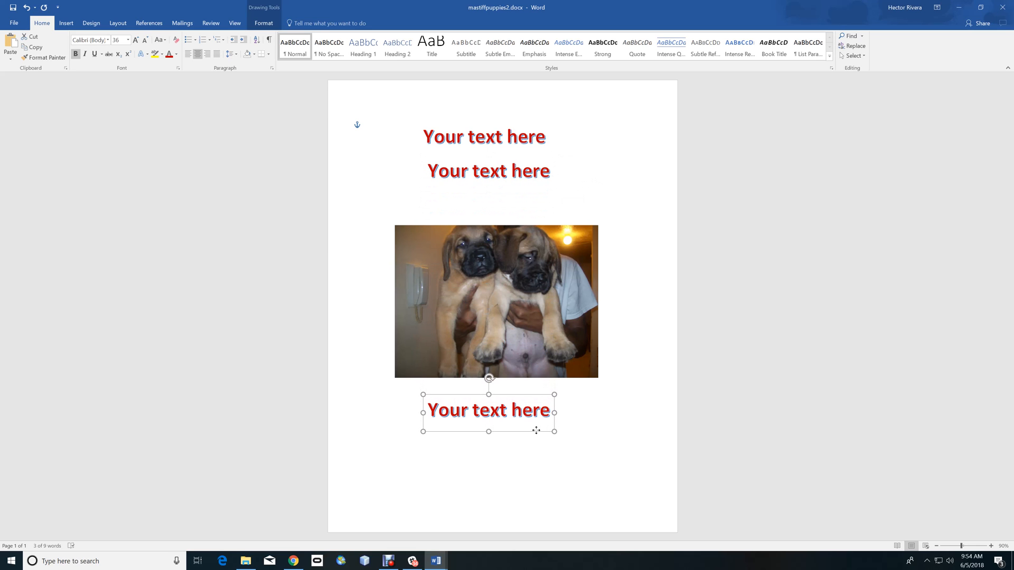
- Paste three more WordArt copies, stacking two beneath the picture and placing one tilted over the picture's upper-left corner
key(ctrl+v)
drag(535, 432, 538, 468)
key(ctrl+v)
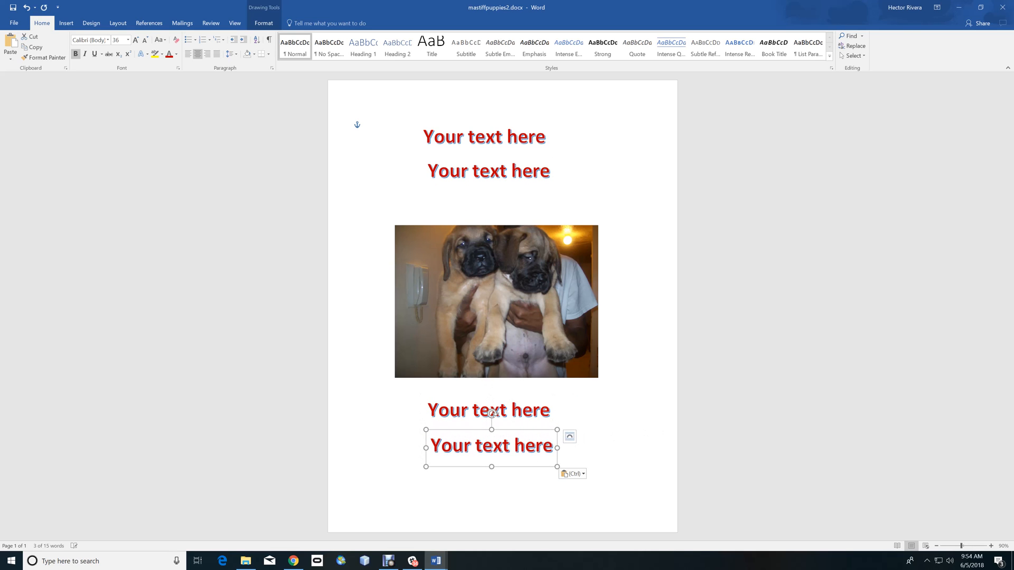
drag(528, 468, 535, 504)
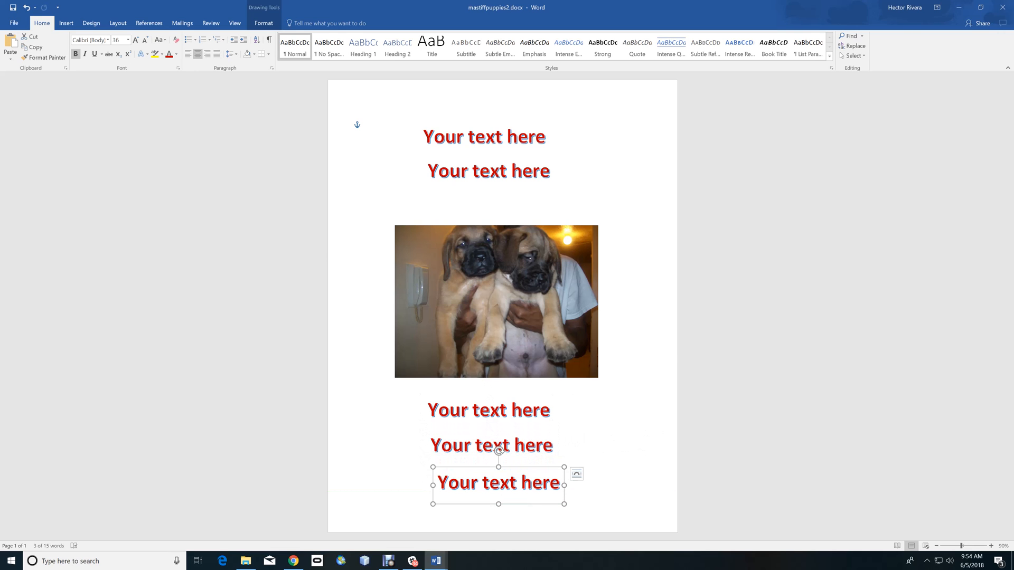
key(ctrl+v)
drag(530, 468, 377, 229)
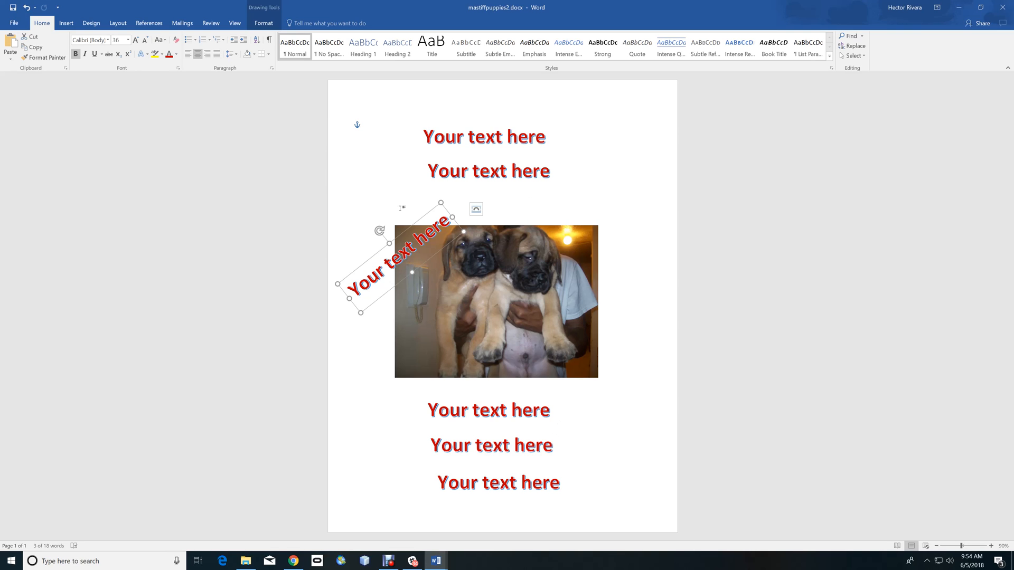
- Widen the top WordArt box and replace its text with "Mastiff"
click(486, 138)
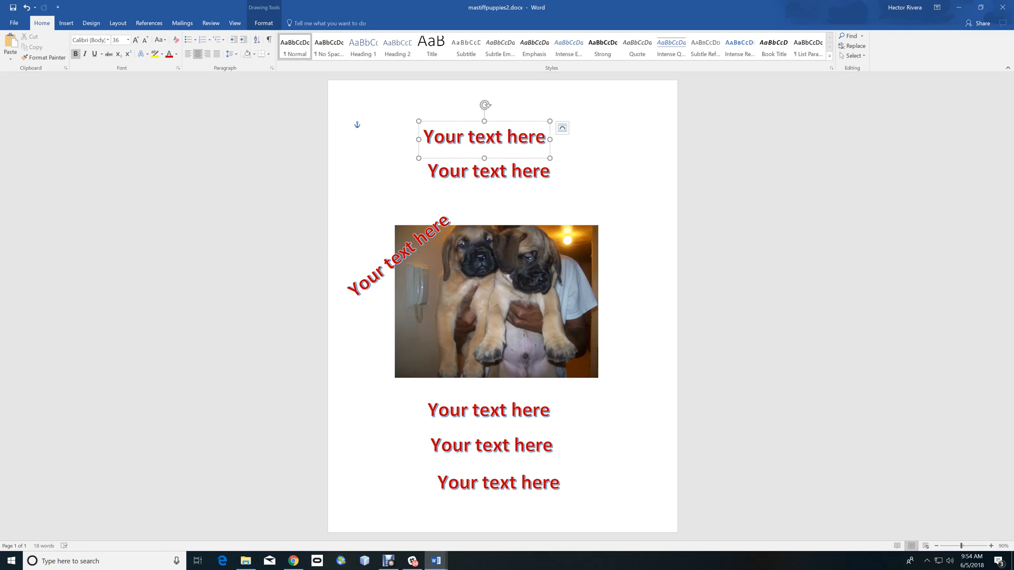
drag(549, 158, 606, 160)
drag(452, 139, 577, 142)
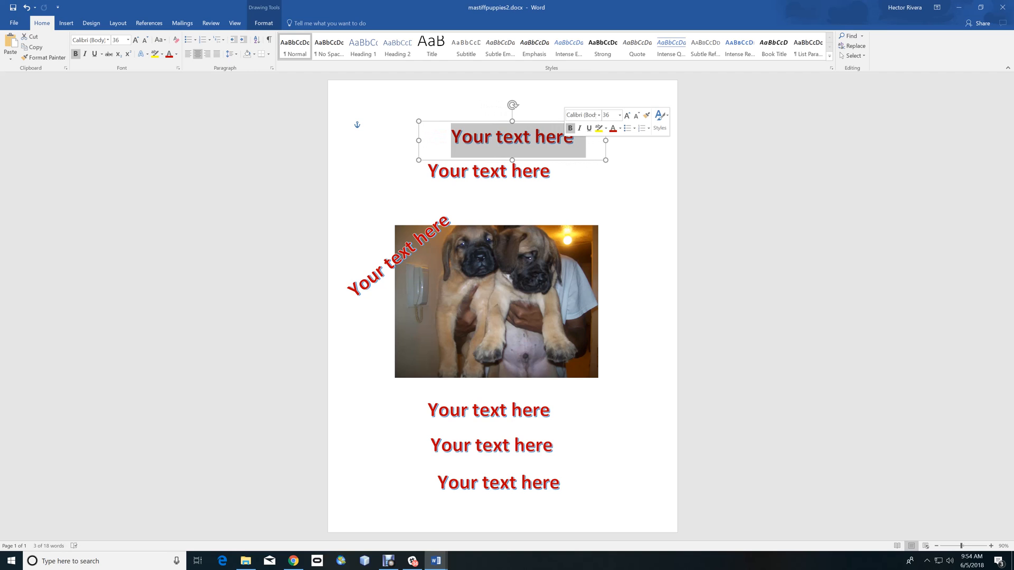
text(Ms)
key(BackSpace)
text(astiff)
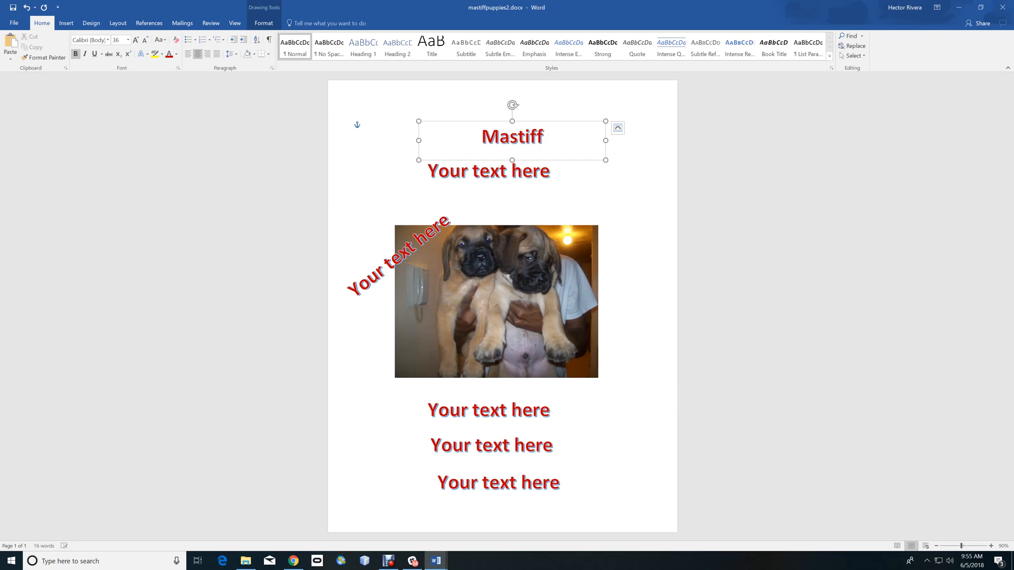
- Set the "Mastiff" title's font size to 75
drag(555, 138, 481, 138)
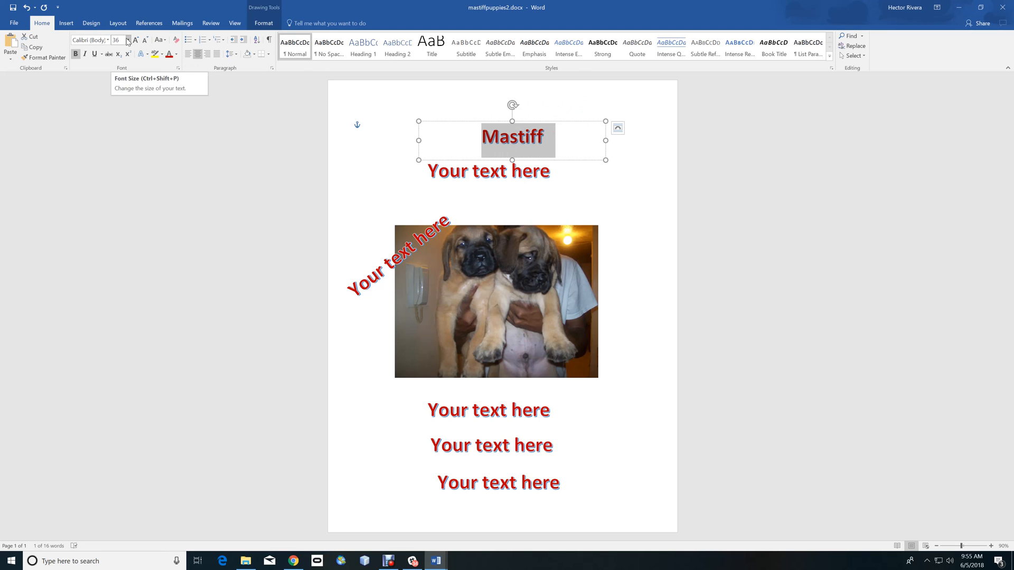
click(128, 40)
text(7)
key(Return)
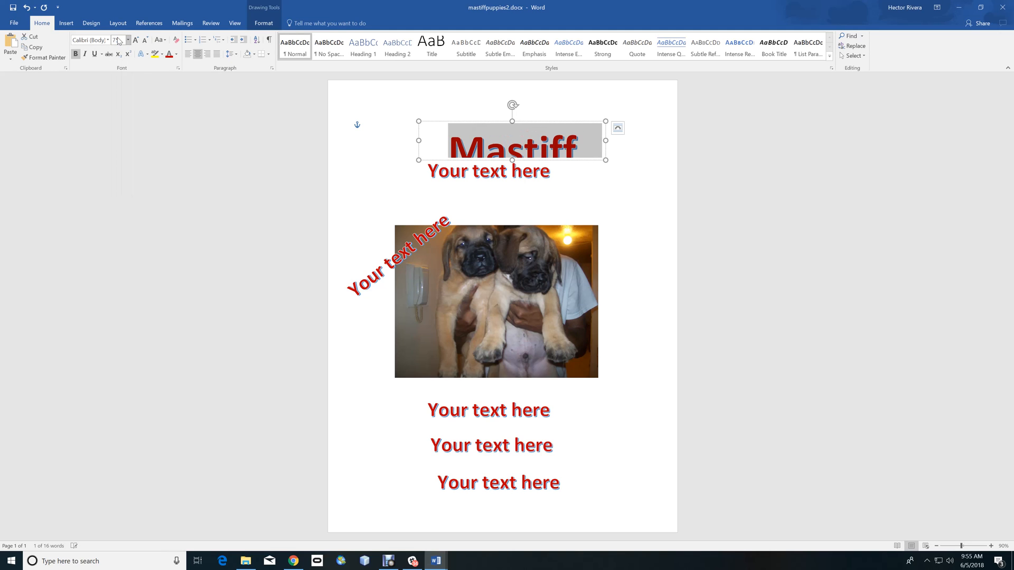
- Move the second WordArt copy down below the enlarged "Mastiff" title
click(461, 170)
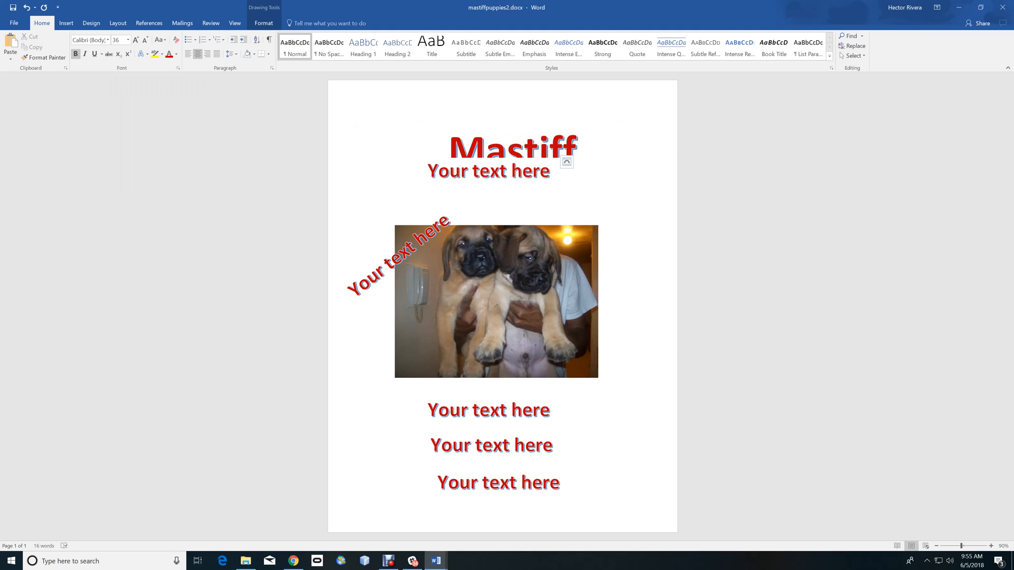
drag(478, 156, 481, 183)
click(507, 148)
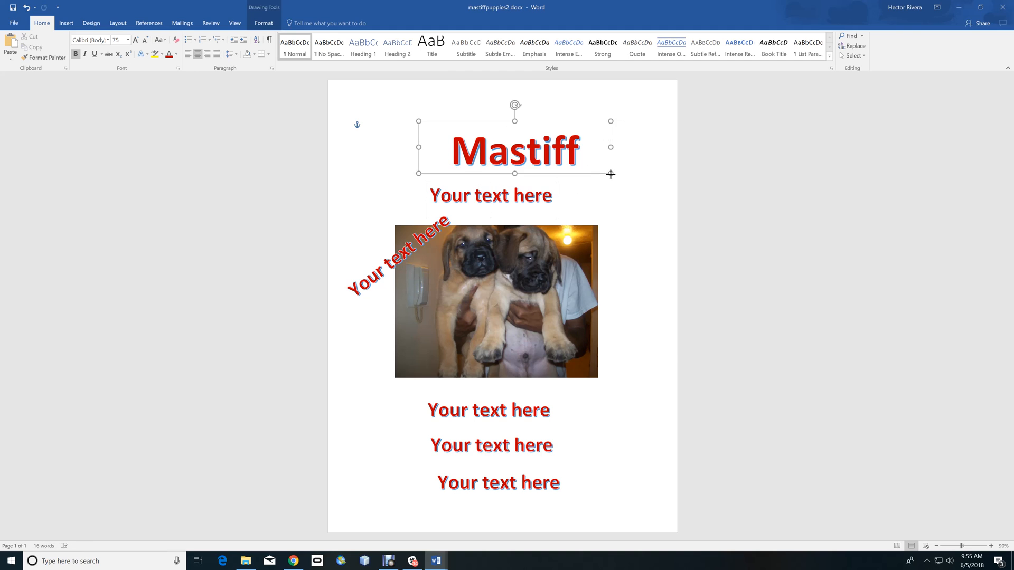